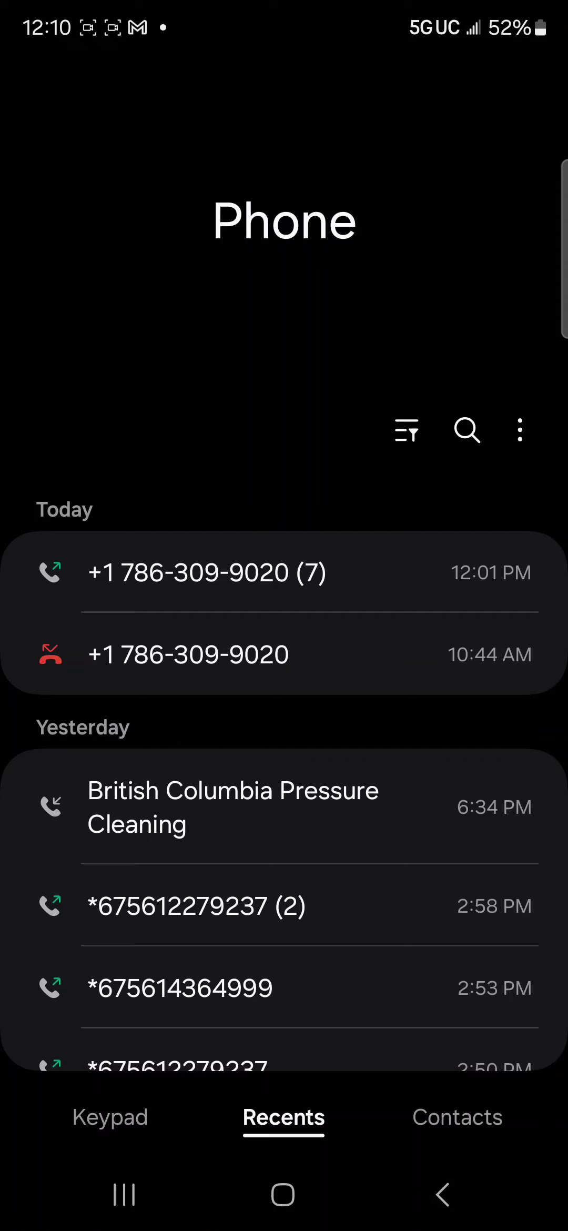
{"action": "left_click_drag", "start_coordinate": [366, 571], "coordinate": [424, 568]}
{"action": "left_click", "coordinate": [207, 572]}
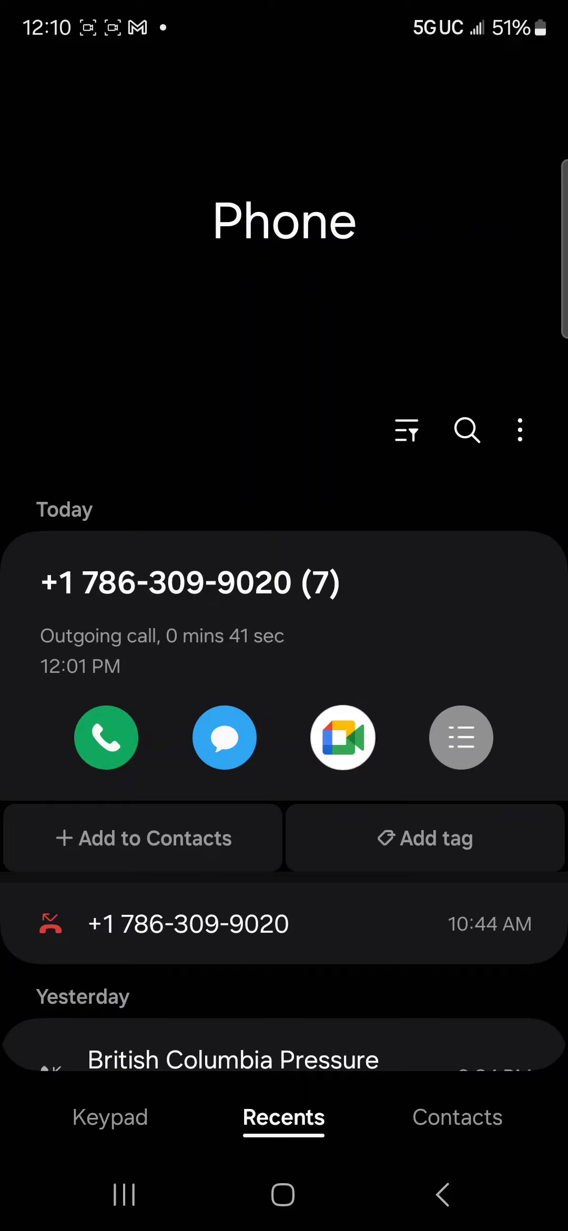
{"action": "left_click", "coordinate": [496, 630]}
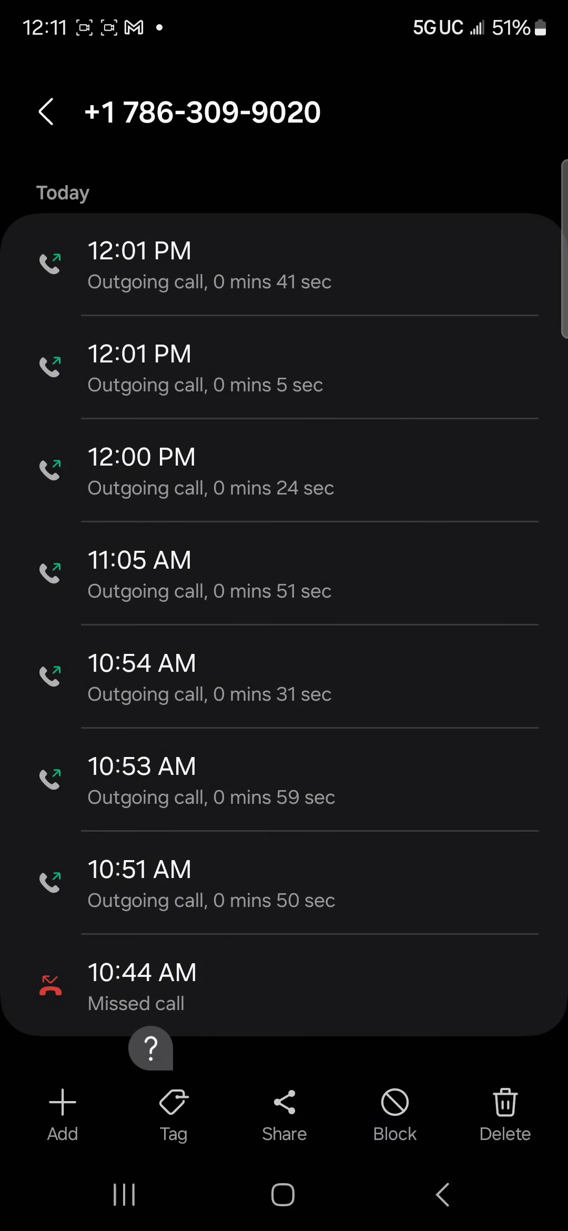
{"action": "left_click", "coordinate": [395, 1114]}
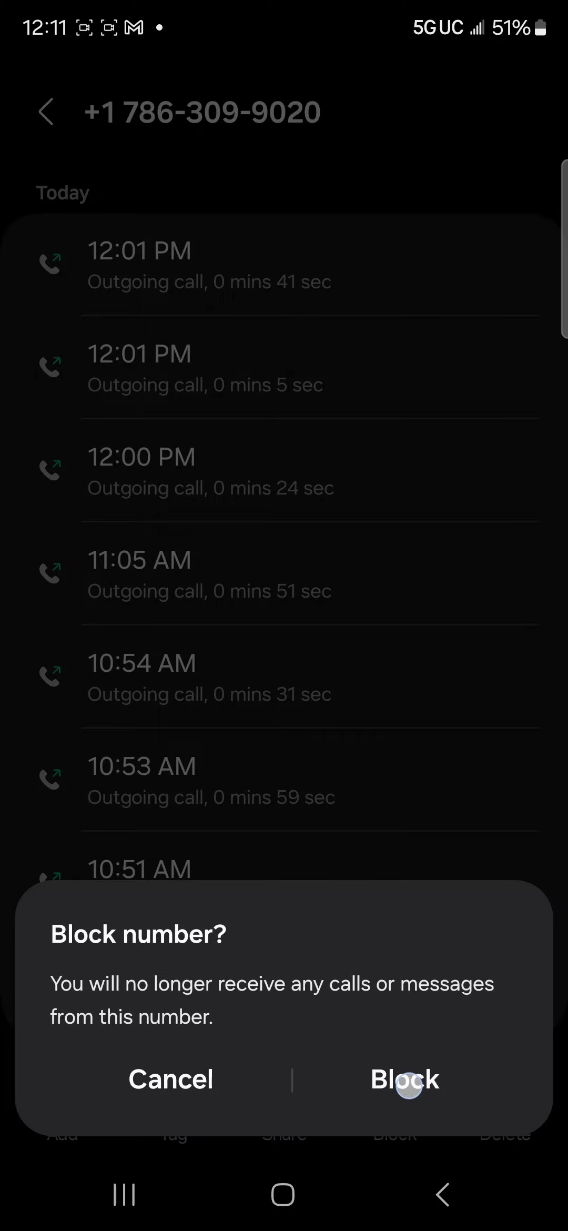
{"action": "left_click", "coordinate": [404, 1079]}
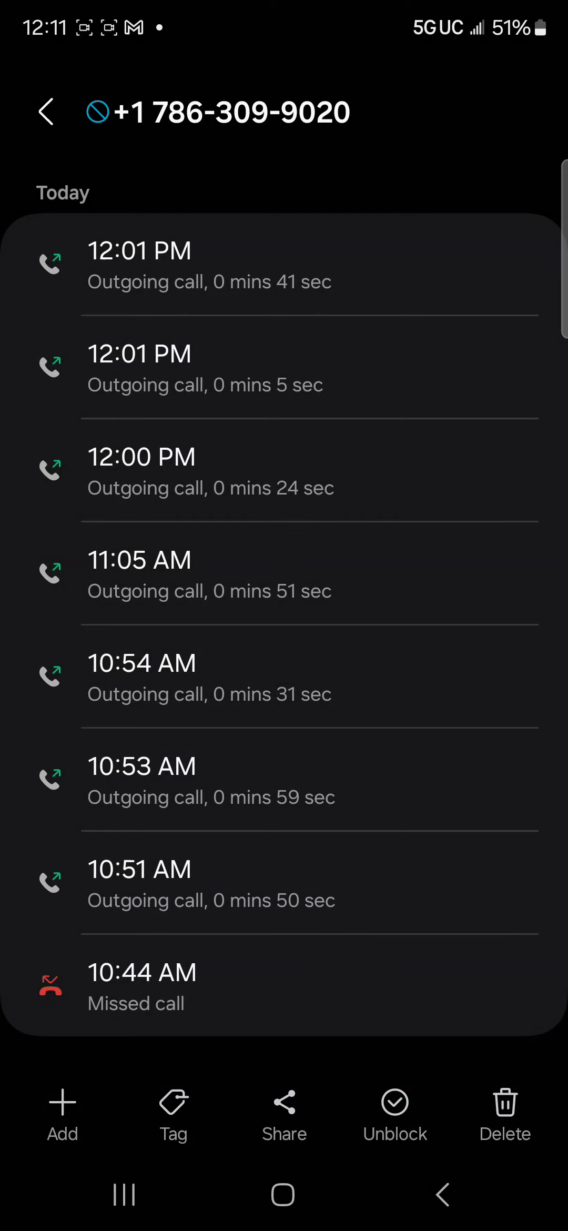
{"action": "left_click", "coordinate": [442, 1195]}
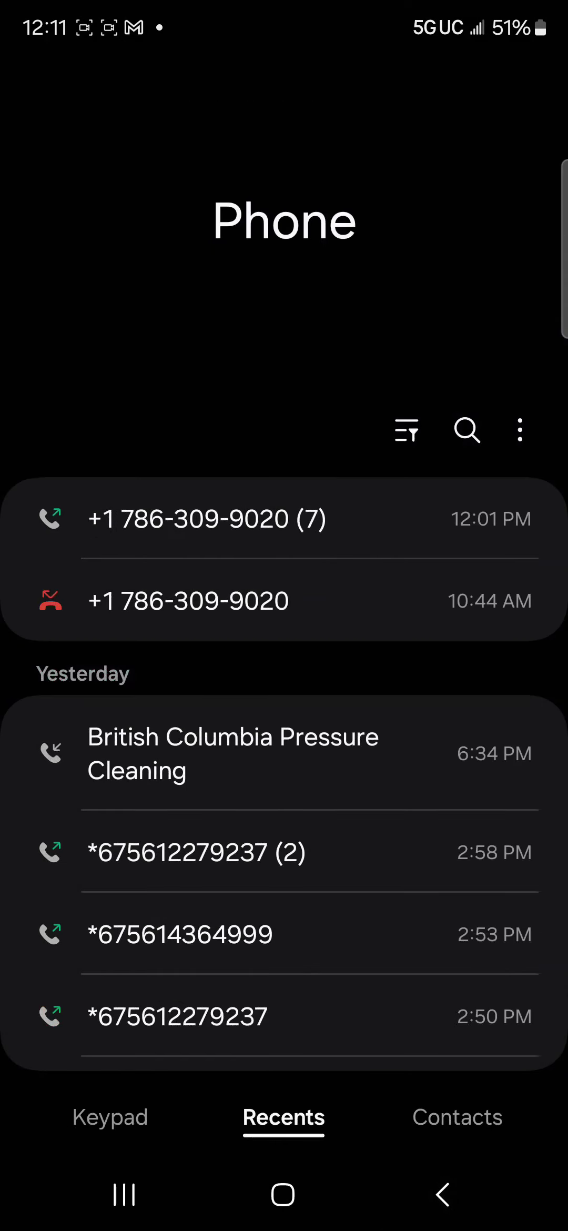
{"action": "left_click", "coordinate": [420, 518]}
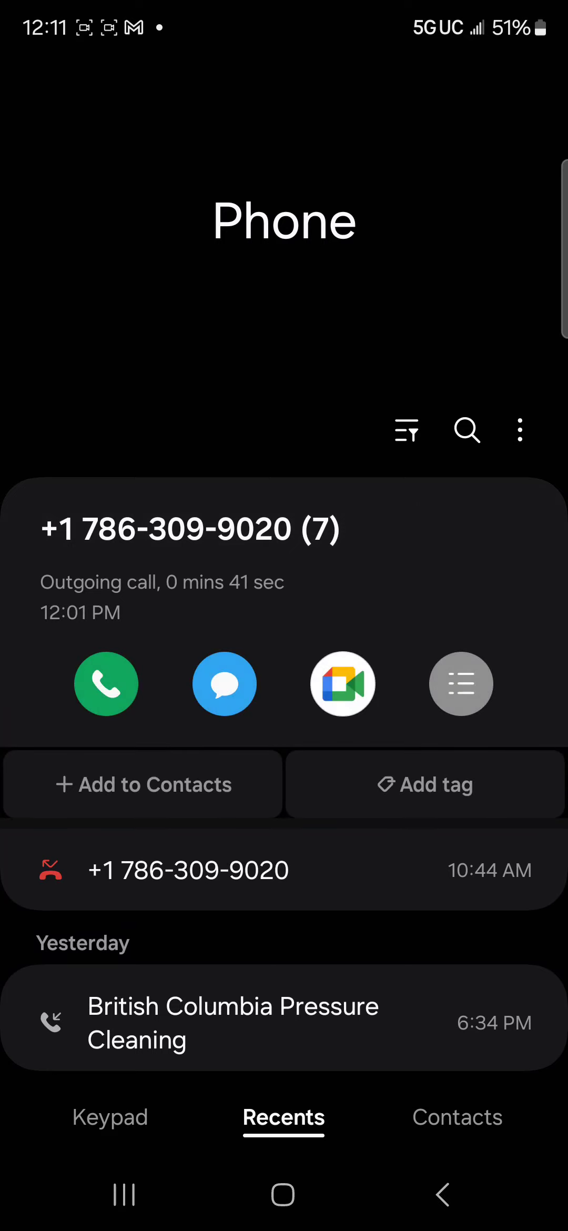
{"action": "left_click", "coordinate": [462, 684]}
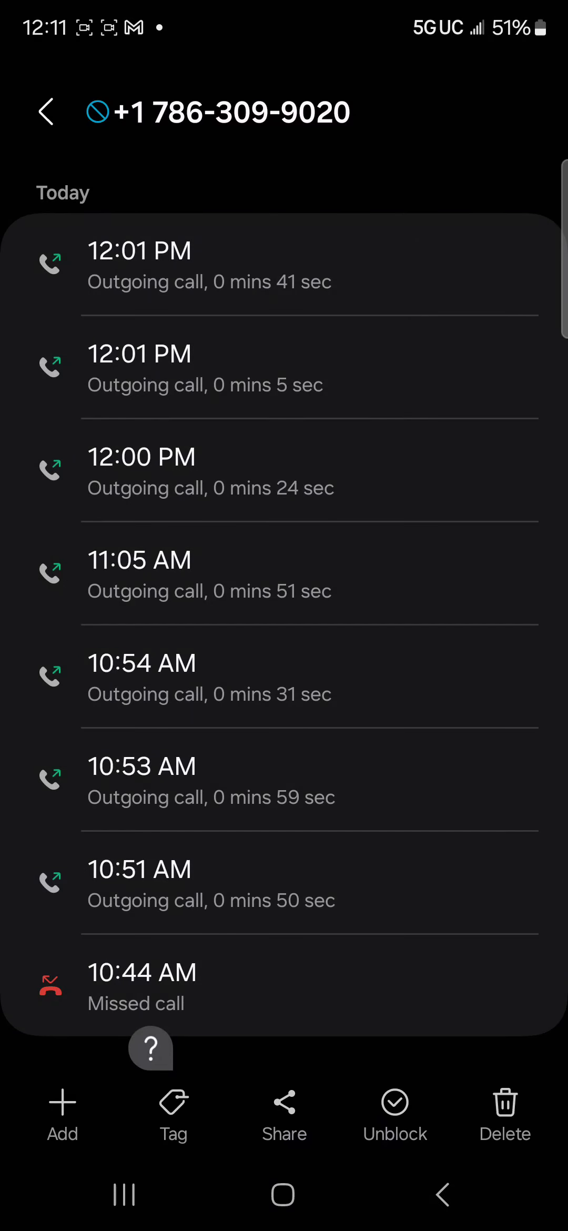
{"action": "left_click_drag", "start_coordinate": [427, 1057], "coordinate": [403, 1033]}
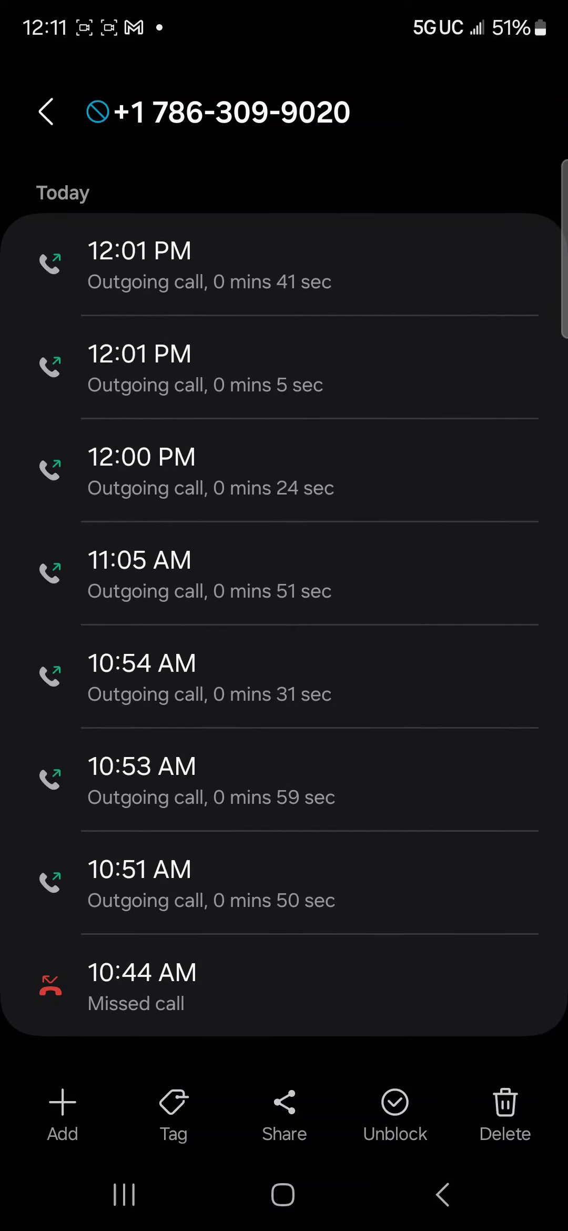
{"action": "left_click_drag", "start_coordinate": [499, 1027], "coordinate": [489, 1022]}
{"action": "left_click_drag", "start_coordinate": [142, 1046], "coordinate": [177, 1044]}
{"action": "left_click", "coordinate": [173, 1037]}
{"action": "left_click", "coordinate": [172, 1044]}
{"action": "left_click", "coordinate": [444, 1195]}
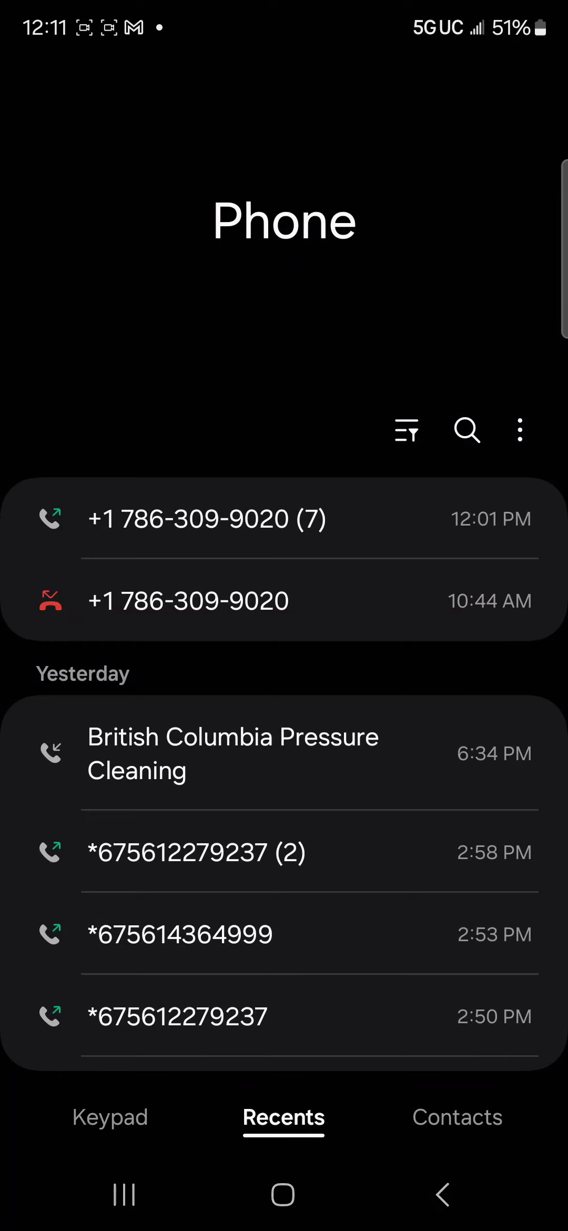
{"action": "left_click", "coordinate": [520, 430]}
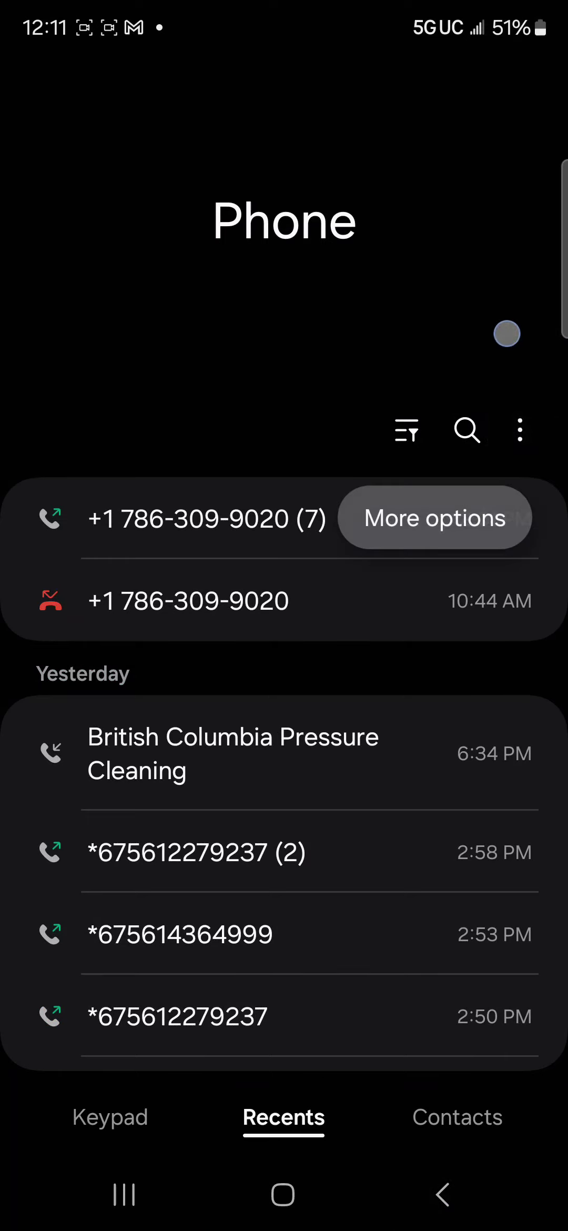
- Go through the call log menu into Settings and open Block numbers
{"action": "left_click", "coordinate": [520, 430]}
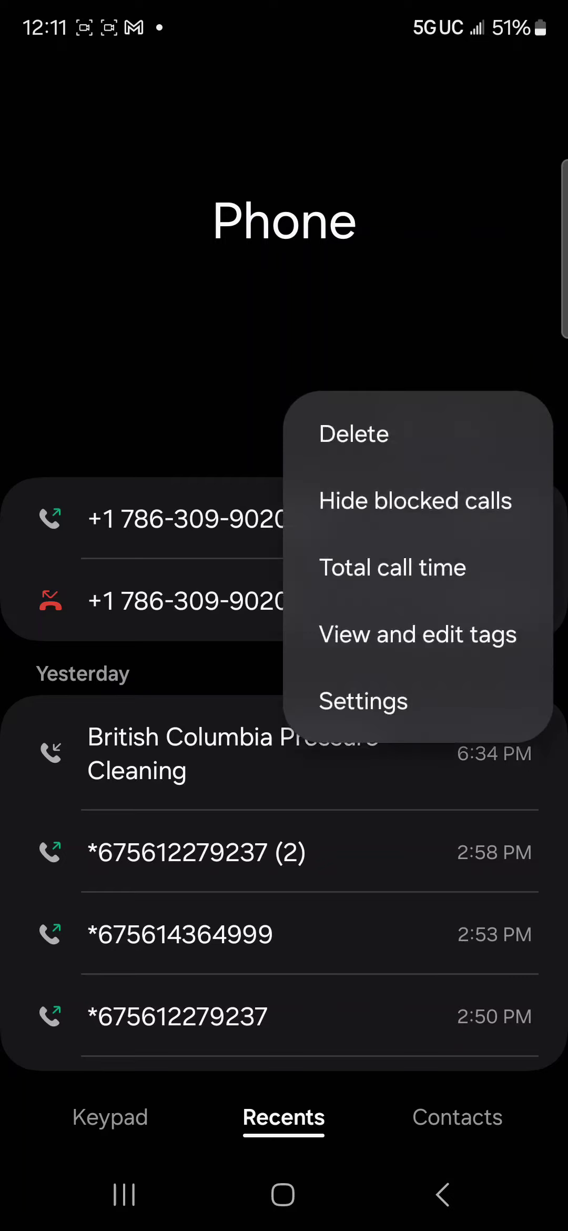
{"action": "left_click", "coordinate": [363, 701]}
{"action": "scroll", "coordinate": [434, 683], "scroll_direction": "down", "scroll_amount": 10}
{"action": "scroll", "coordinate": [404, 856], "scroll_direction": "up", "scroll_amount": 10}
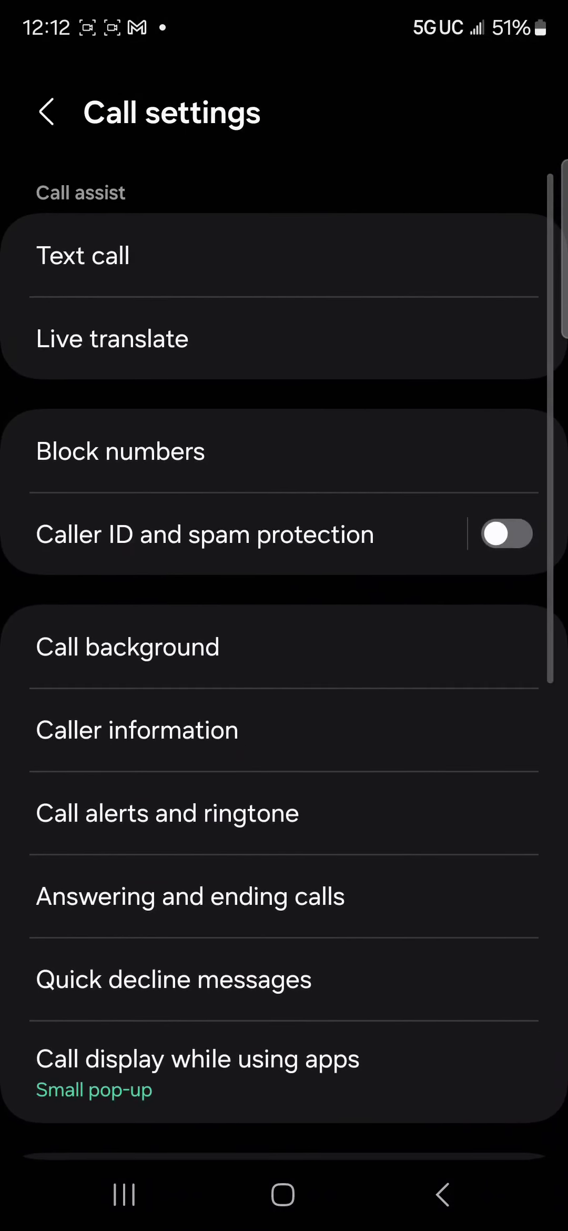
{"action": "left_click_drag", "start_coordinate": [400, 568], "coordinate": [394, 705]}
{"action": "scroll", "coordinate": [394, 705], "scroll_direction": "down", "scroll_amount": 10}
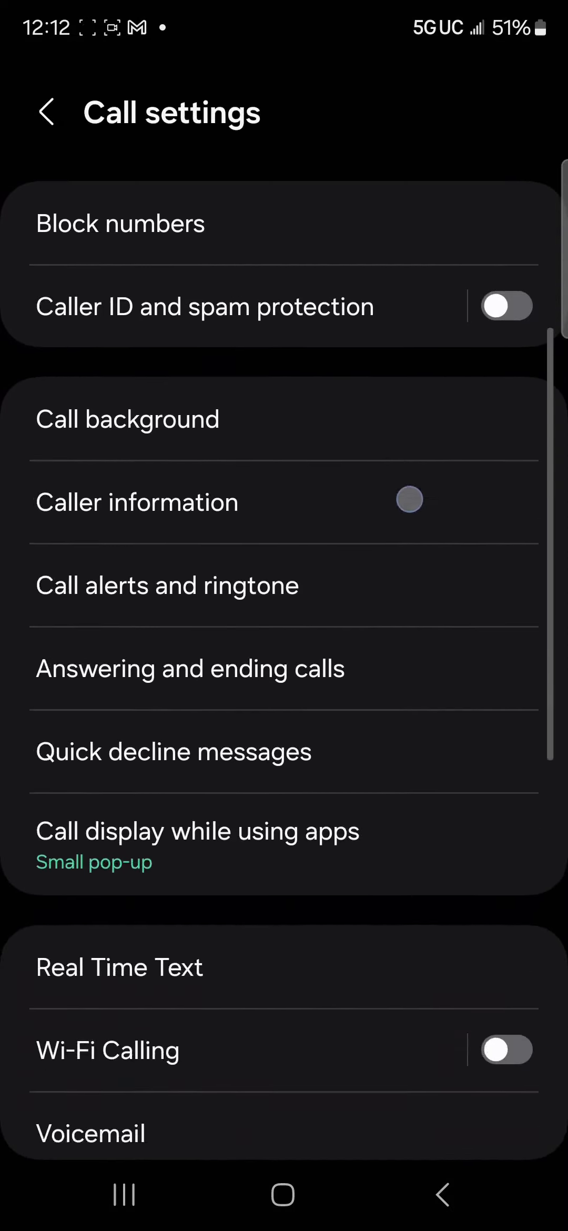
{"action": "scroll", "coordinate": [384, 693], "scroll_direction": "up", "scroll_amount": 3}
{"action": "scroll", "coordinate": [383, 924], "scroll_direction": "up", "scroll_amount": 5}
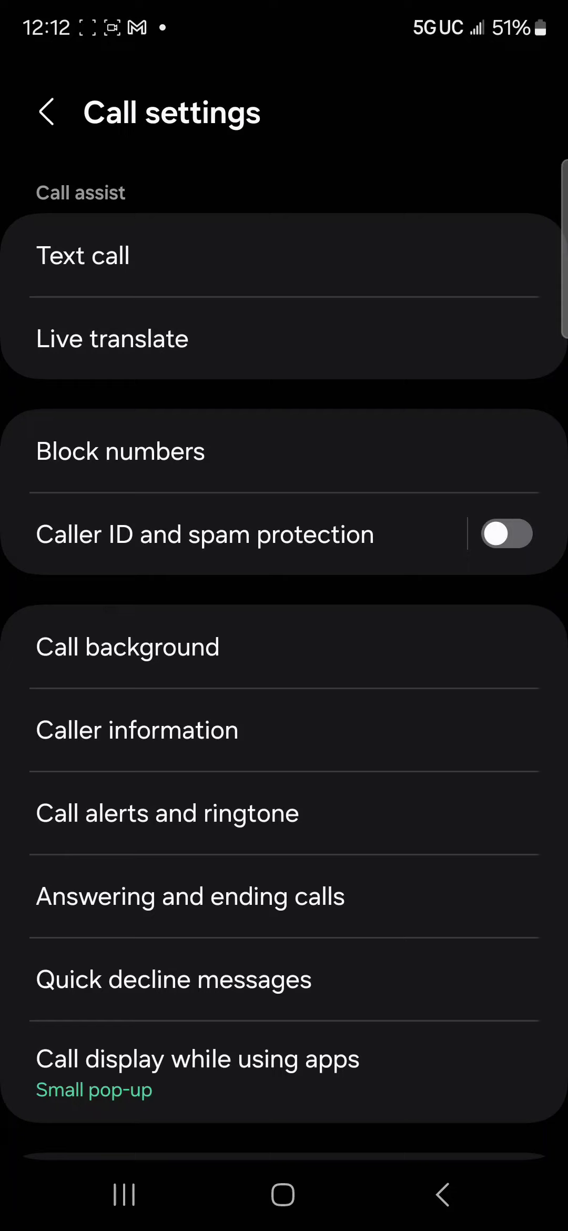
{"action": "left_click", "coordinate": [120, 451]}
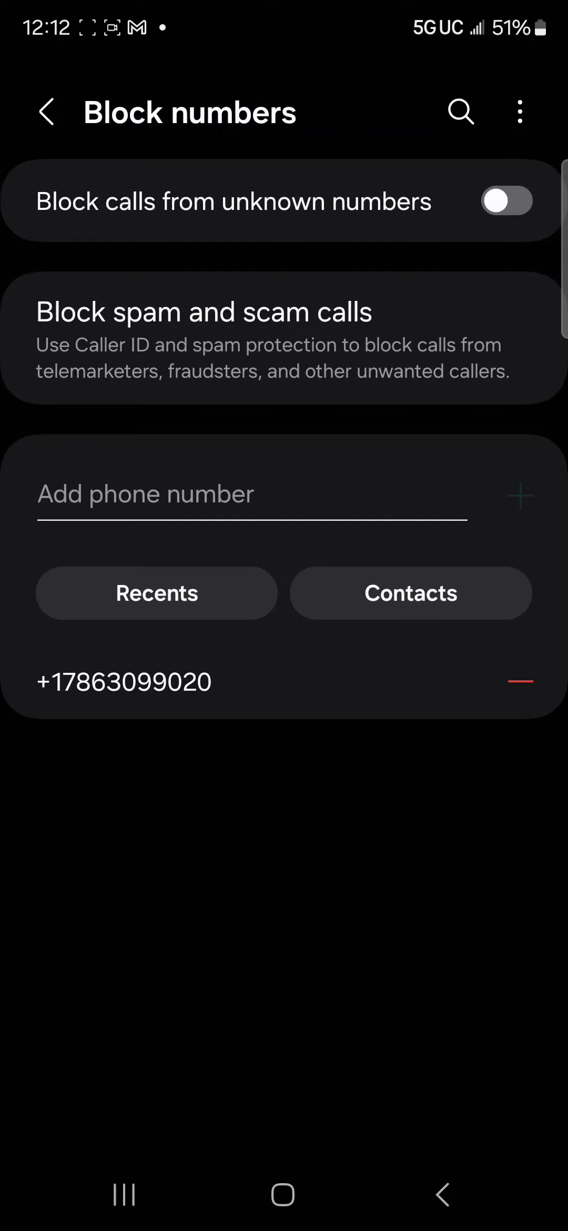
{"action": "left_click_drag", "start_coordinate": [408, 690], "coordinate": [430, 707]}
{"action": "left_click", "coordinate": [317, 502]}
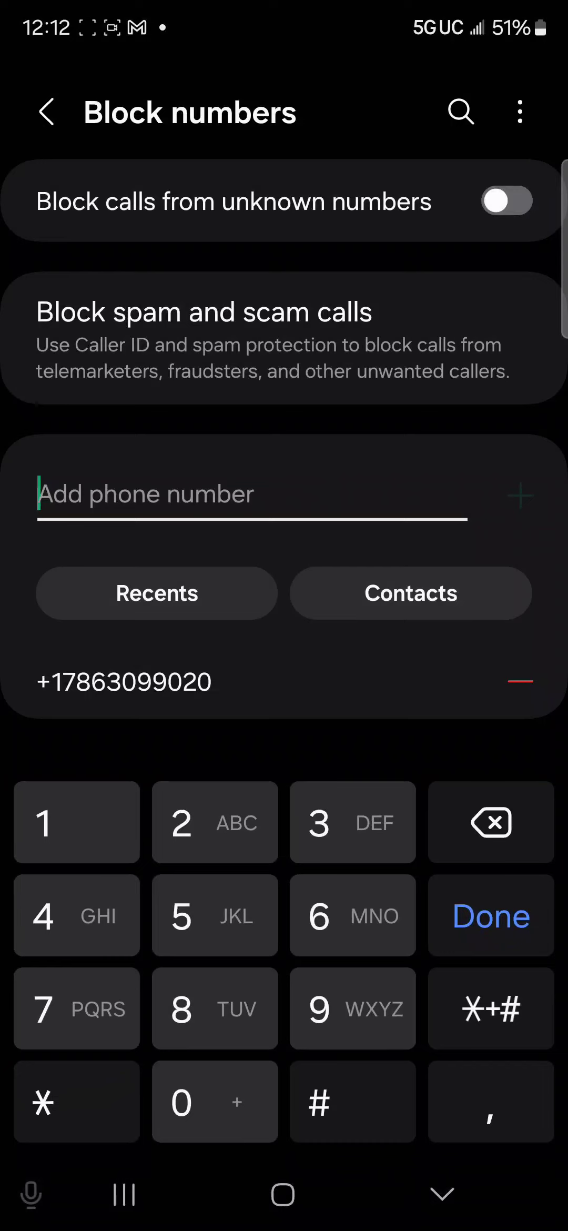
{"action": "left_click", "coordinate": [331, 503]}
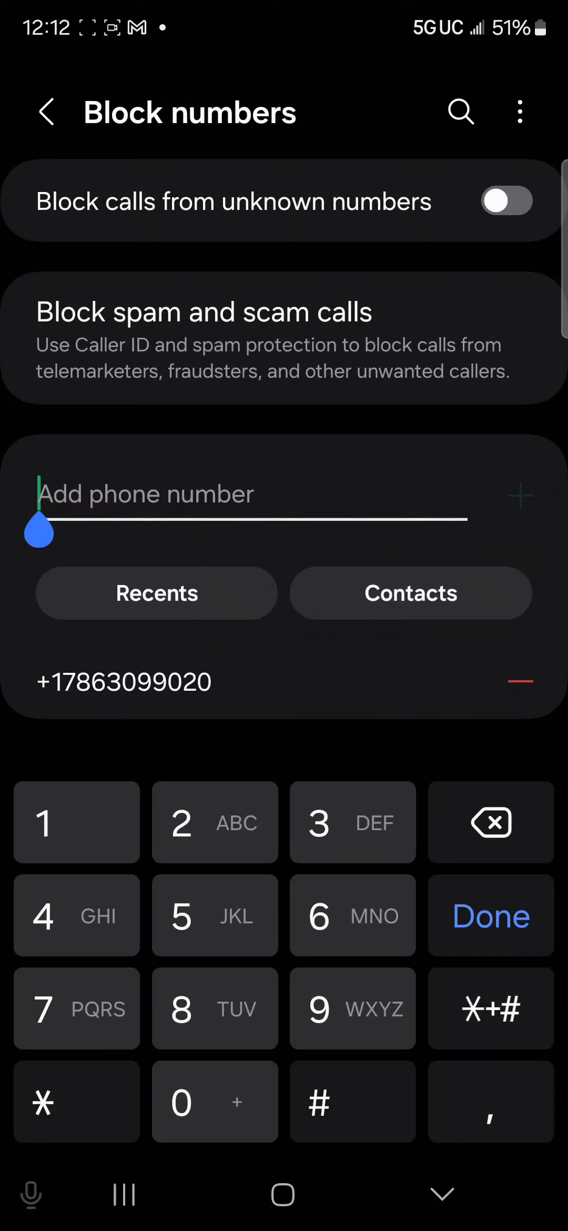
{"action": "left_click", "coordinate": [48, 1016]}
{"action": "left_click", "coordinate": [215, 1009]}
{"action": "left_click", "coordinate": [353, 915]}
{"action": "left_click", "coordinate": [345, 848]}
{"action": "left_click", "coordinate": [349, 920]}
{"action": "left_click", "coordinate": [371, 842]}
{"action": "left_click", "coordinate": [227, 850]}
{"action": "left_click", "coordinate": [344, 837]}
{"action": "left_click", "coordinate": [225, 830]}
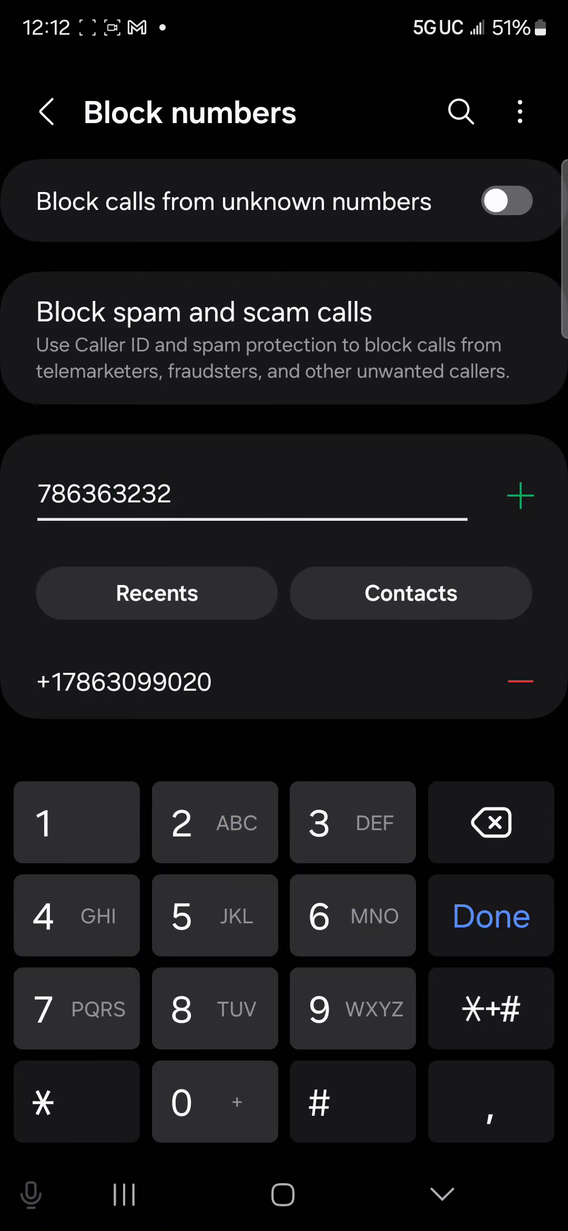
{"action": "left_click", "coordinate": [520, 494]}
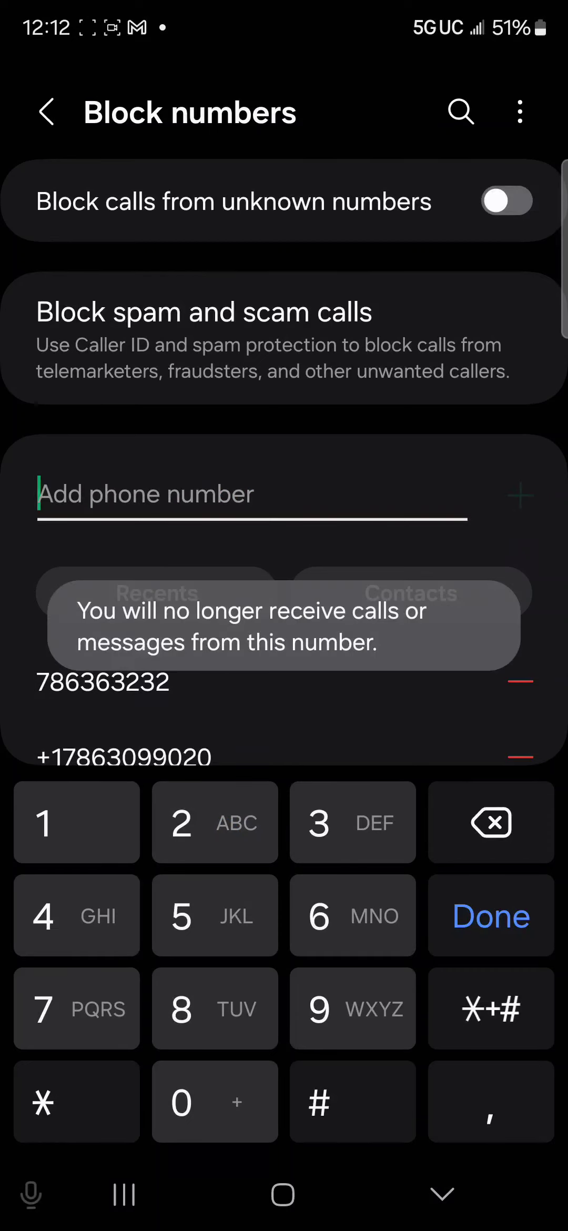
{"action": "left_click", "coordinate": [442, 1195]}
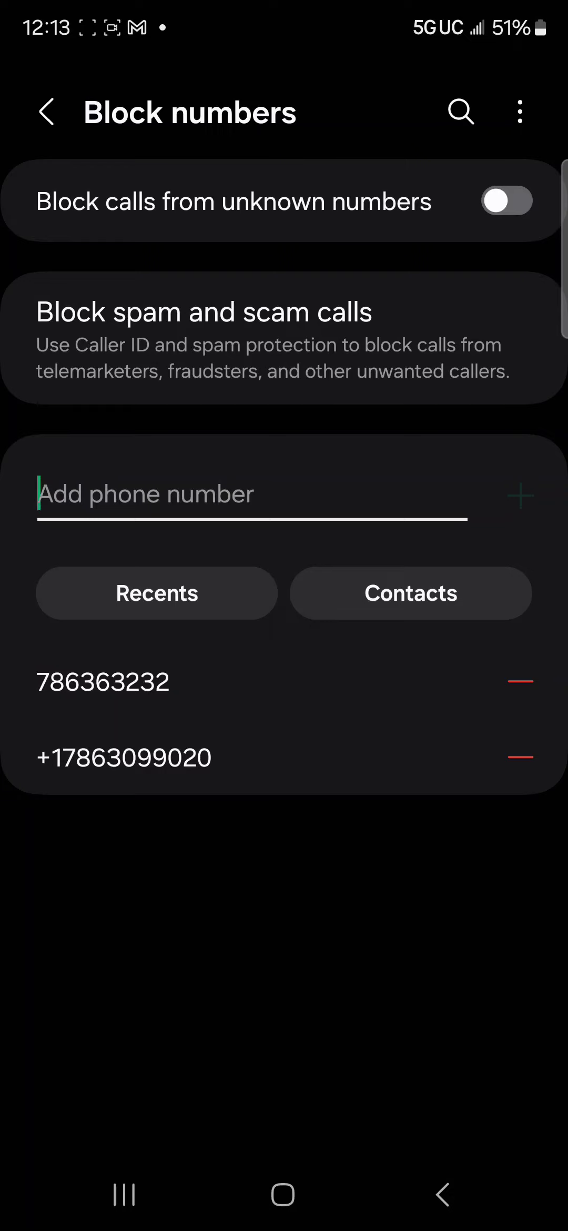
{"action": "left_click", "coordinate": [508, 201]}
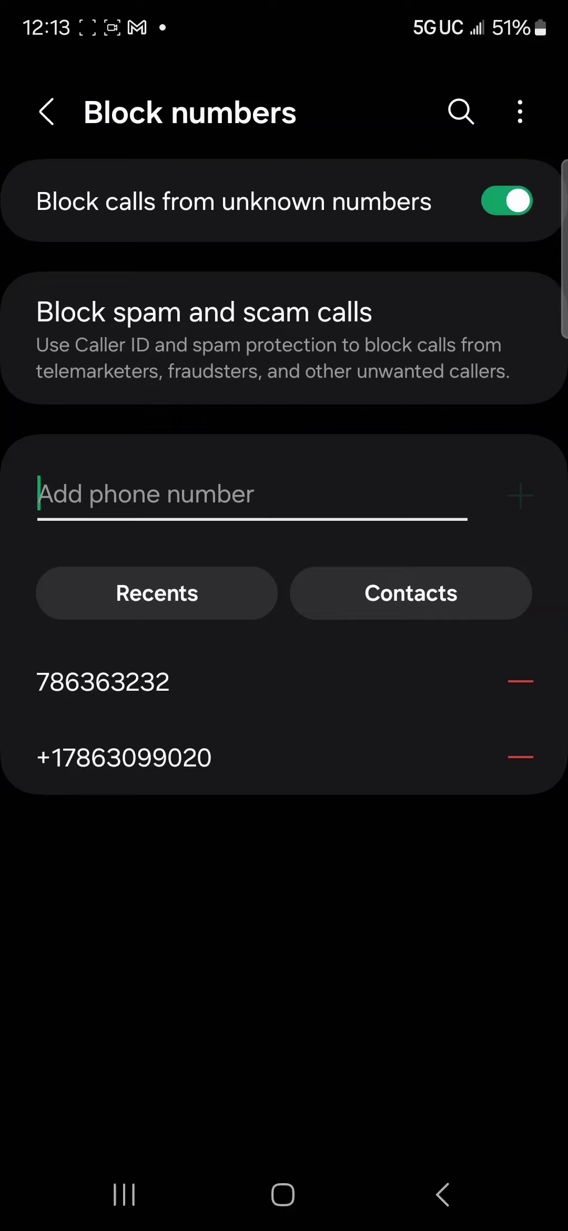
- Operate the unknown-numbers blocking toggle, then open the spam and scam call settings
{"action": "left_click", "coordinate": [315, 201]}
{"action": "left_click_drag", "start_coordinate": [278, 214], "coordinate": [367, 231]}
{"action": "left_click", "coordinate": [372, 328]}
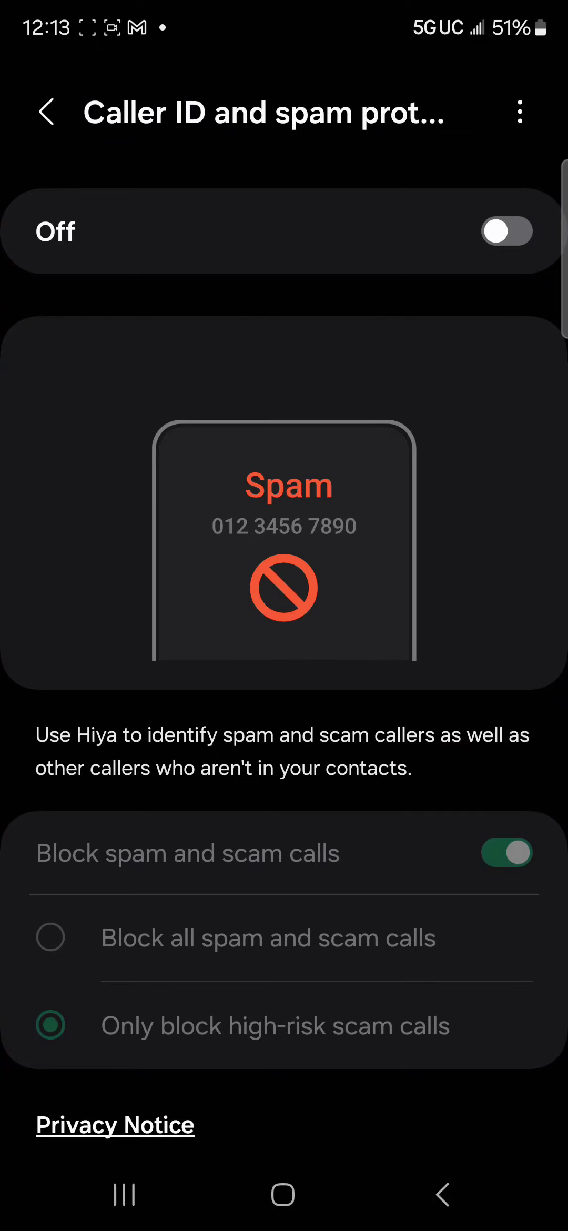
- Switch caller ID and spam protection on to view its options, then off again
{"action": "left_click", "coordinate": [507, 231]}
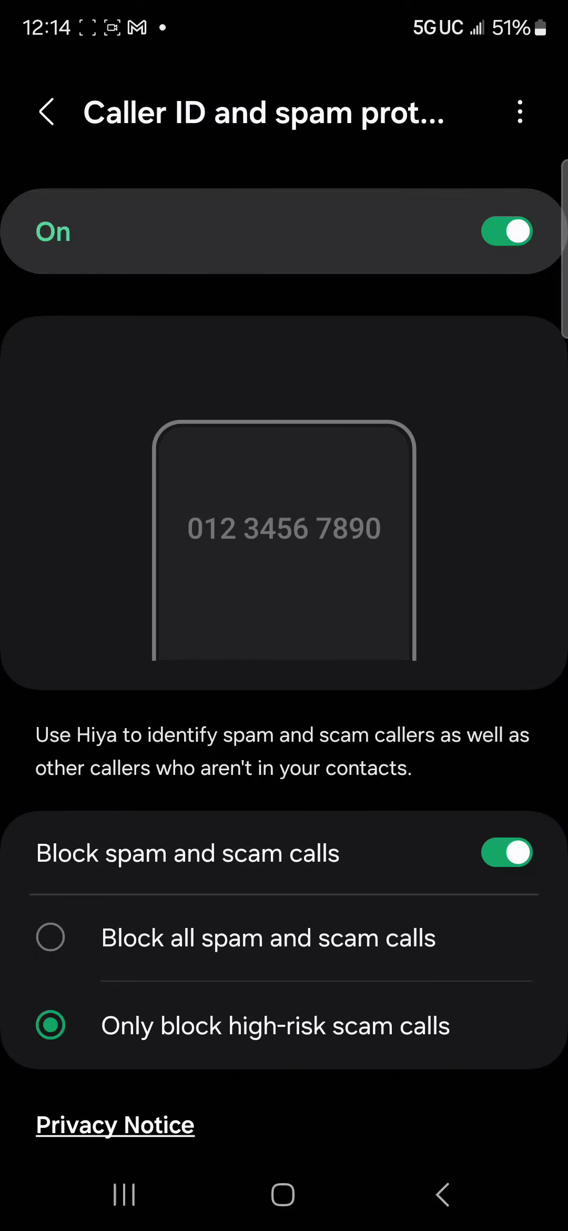
{"action": "scroll", "coordinate": [472, 679], "scroll_direction": "down", "scroll_amount": 1}
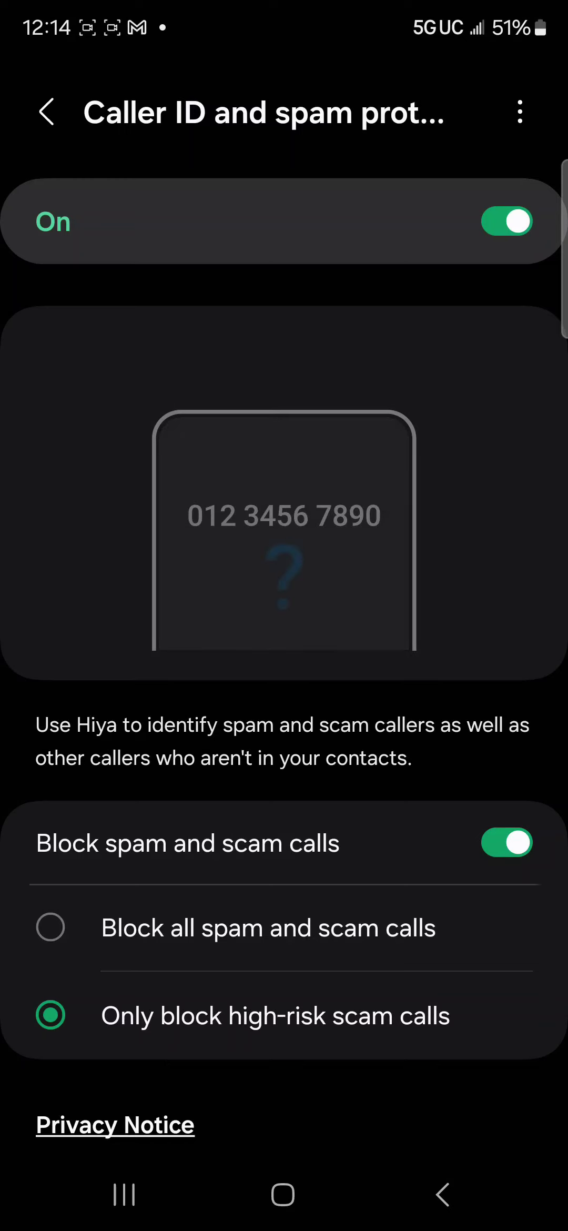
{"action": "left_click", "coordinate": [507, 221]}
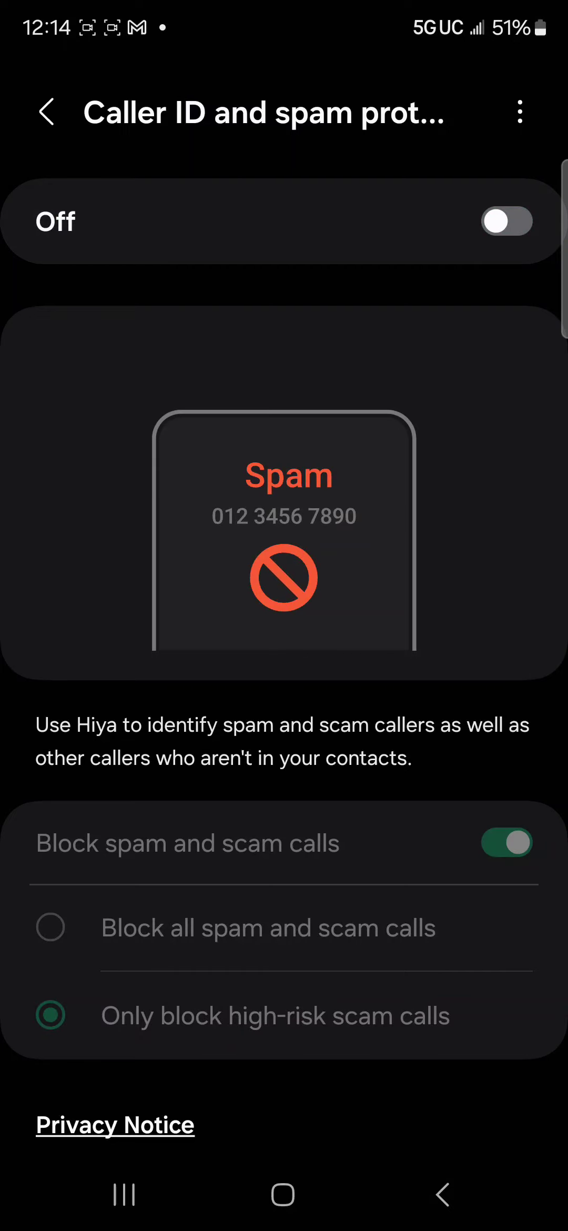
- Go back to Block numbers and switch off blocking of calls from unknown numbers
{"action": "left_click", "coordinate": [442, 1195]}
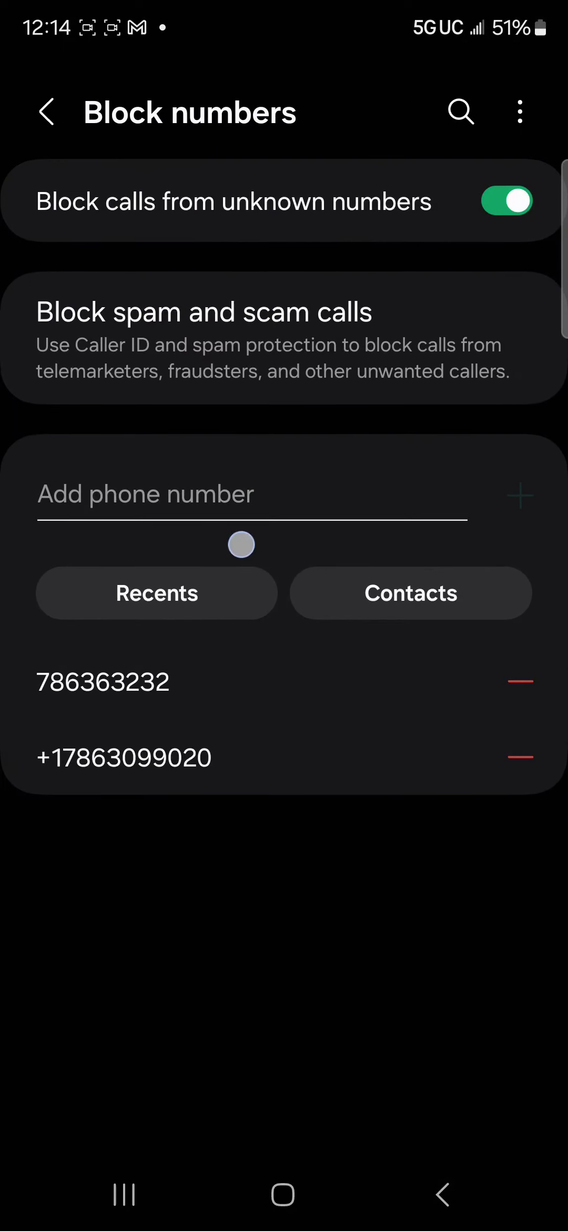
{"action": "left_click", "coordinate": [289, 197]}
{"action": "left_click", "coordinate": [289, 202]}
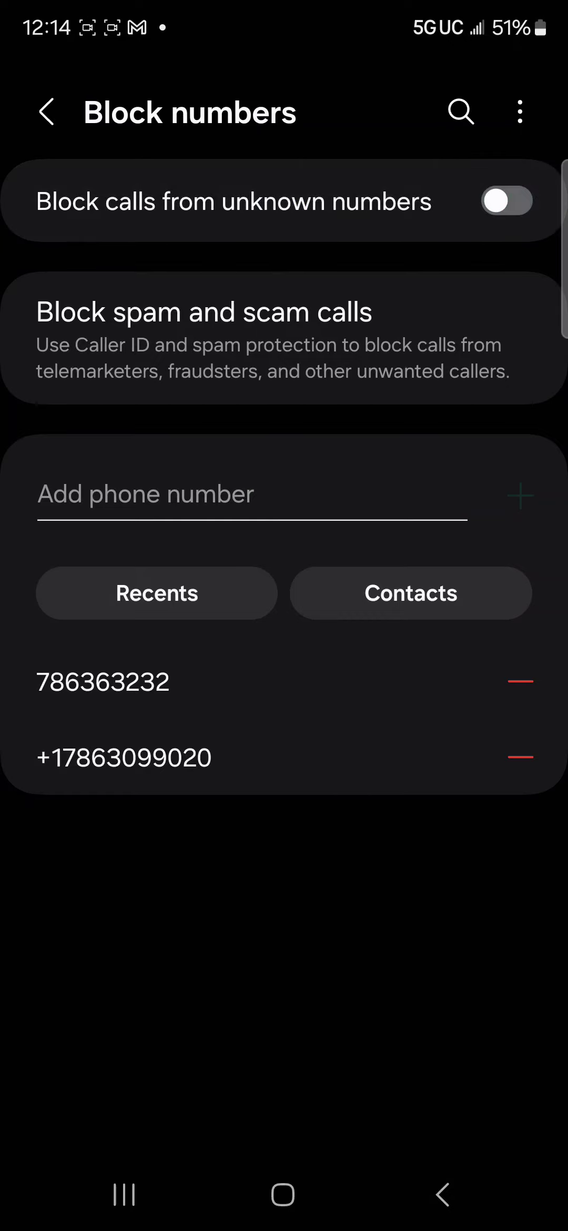